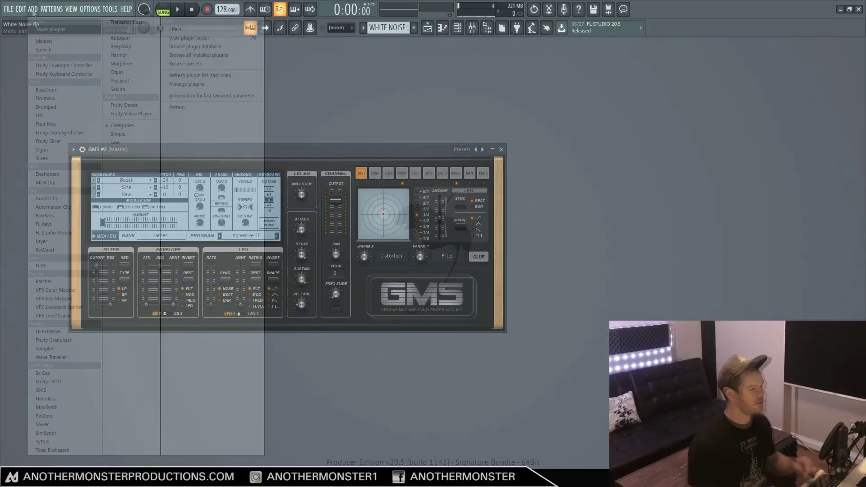
# Insert GMS, load the User bank's Default preset, and raise the Noise knob to 1.00%
pyautogui.click(45, 391)
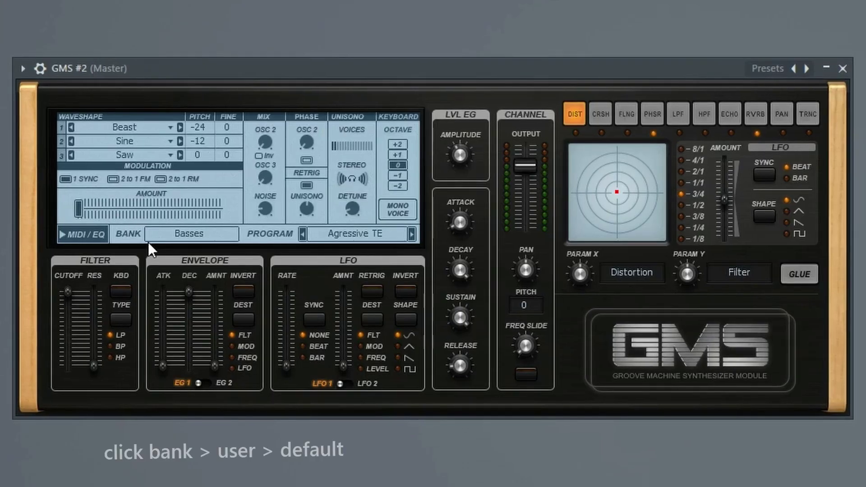
pyautogui.click(182, 232)
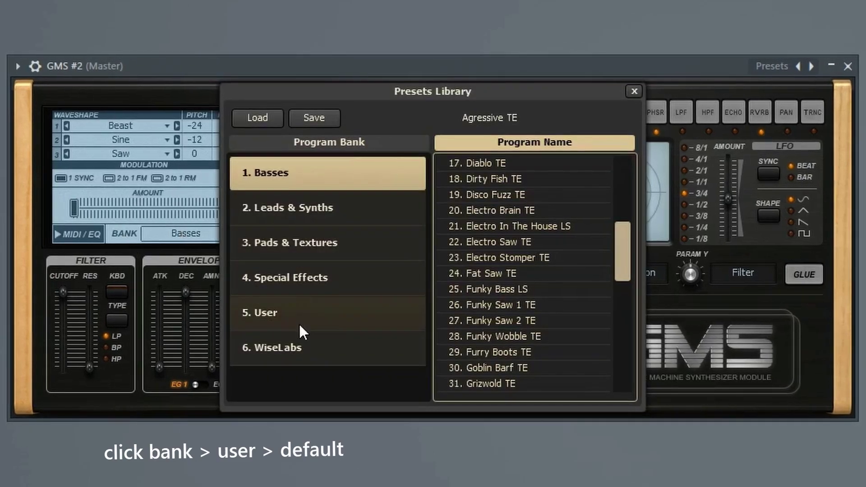
pyautogui.click(299, 323)
pyautogui.doubleClick(591, 306)
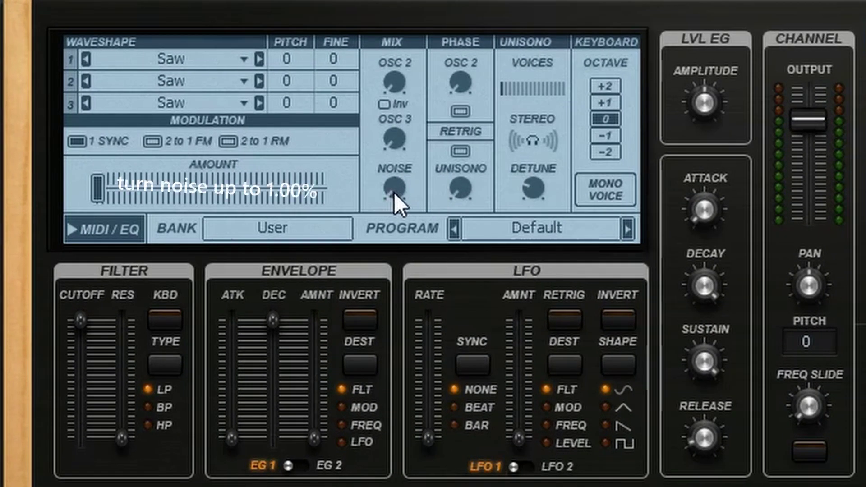
pyautogui.moveTo(265, 215); pyautogui.dragTo(265, 215)
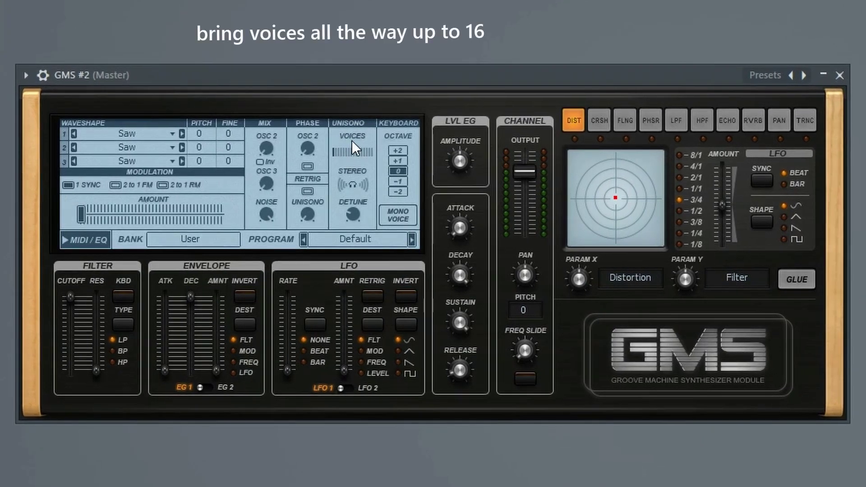
# Set the unison voices to 16 and the stereo spread to 0.90%
pyautogui.moveTo(352, 154); pyautogui.dragTo(358, 145)
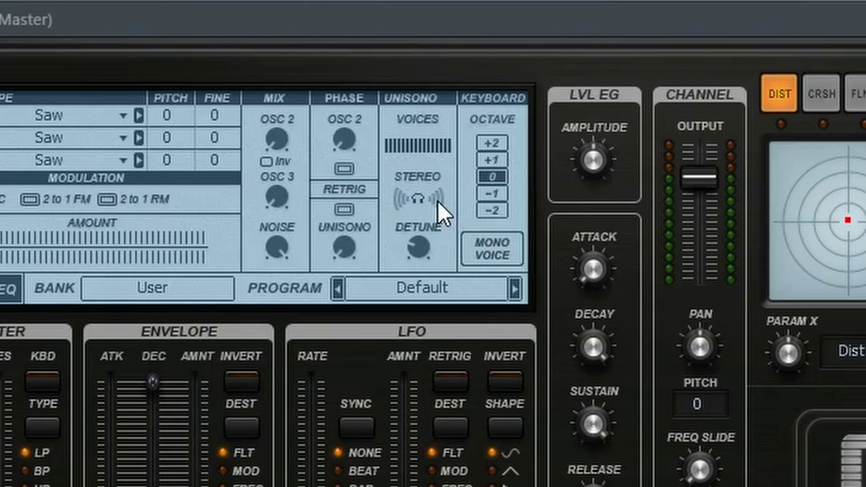
pyautogui.moveTo(437, 202); pyautogui.dragTo(437, 194)
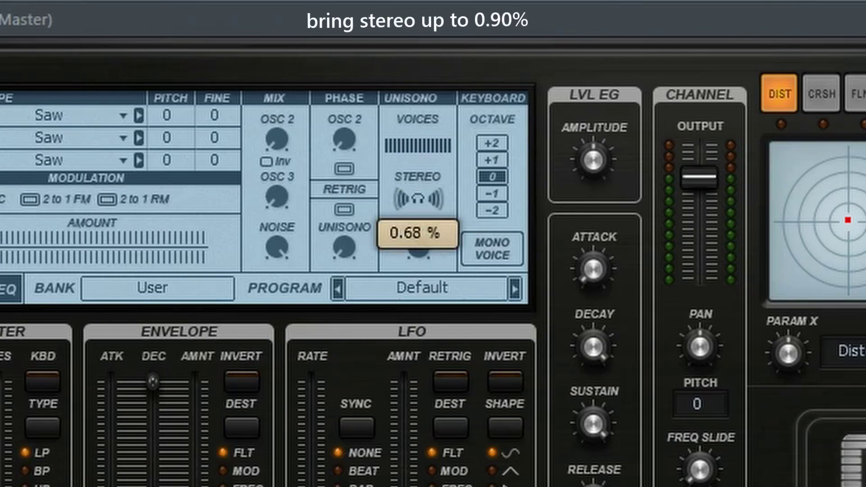
pyautogui.moveTo(418, 247); pyautogui.dragTo(418, 242)
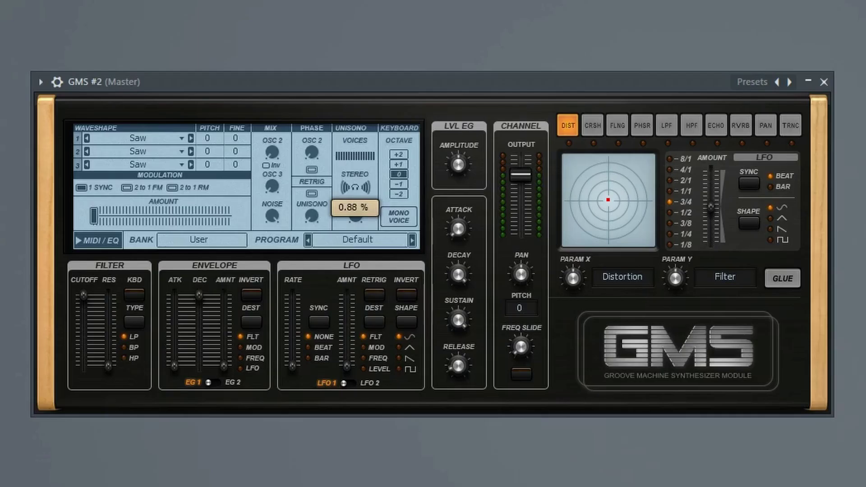
pyautogui.moveTo(355, 217); pyautogui.dragTo(354, 217)
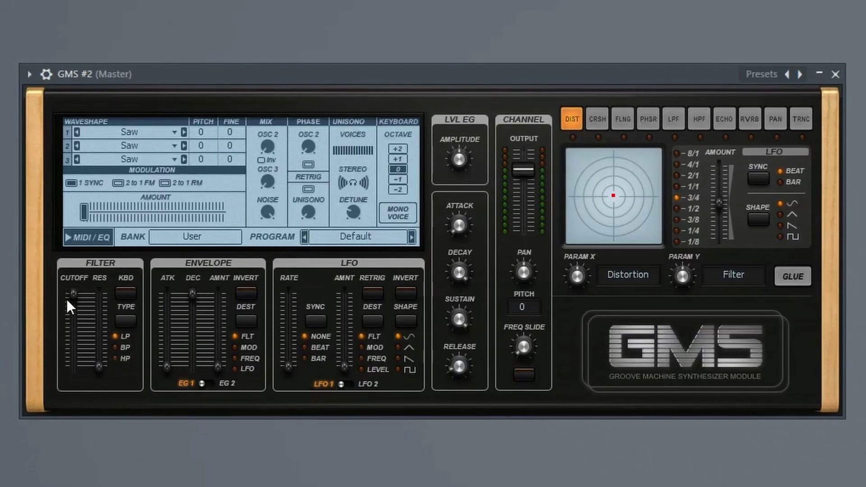
# Lower the filter cutoff to about 0.55% and raise the filter envelope amount to 1.00%
pyautogui.moveTo(73, 294); pyautogui.dragTo(70, 352)
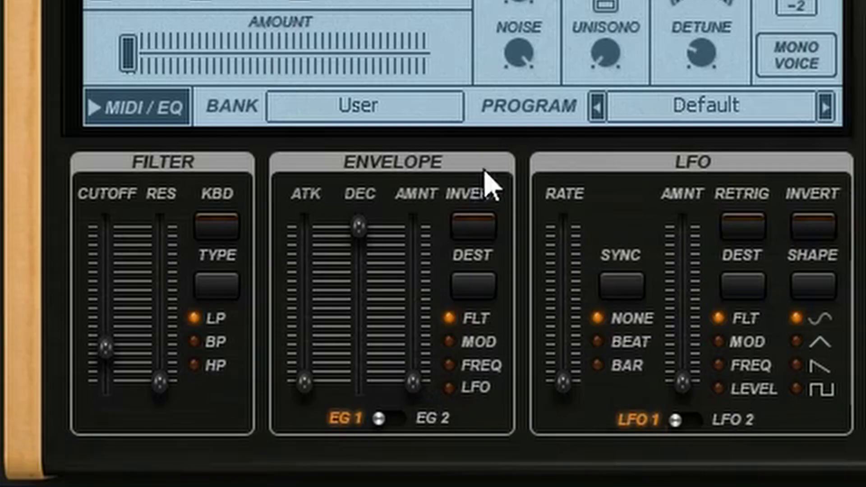
pyautogui.moveTo(209, 371); pyautogui.dragTo(209, 371)
pyautogui.moveTo(412, 377); pyautogui.dragTo(412, 226)
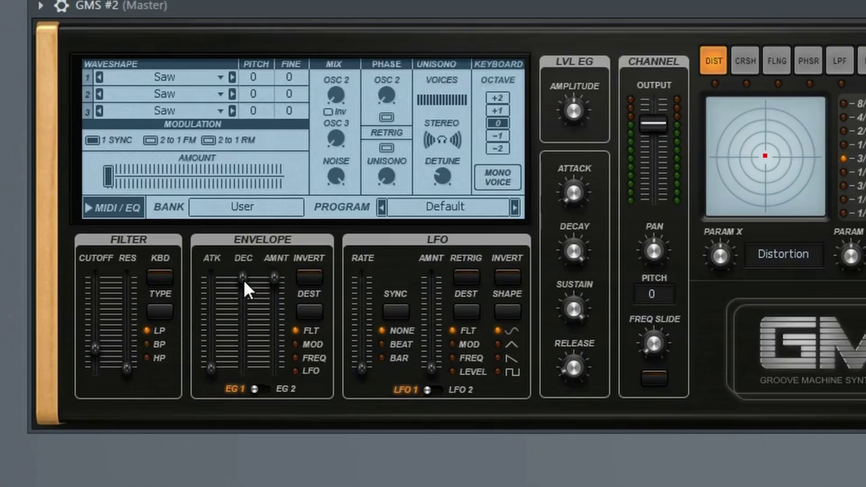
# Set the filter envelope decay to 1.00% and drop the cutoff to about 0.20%
pyautogui.moveTo(160, 267); pyautogui.dragTo(160, 273)
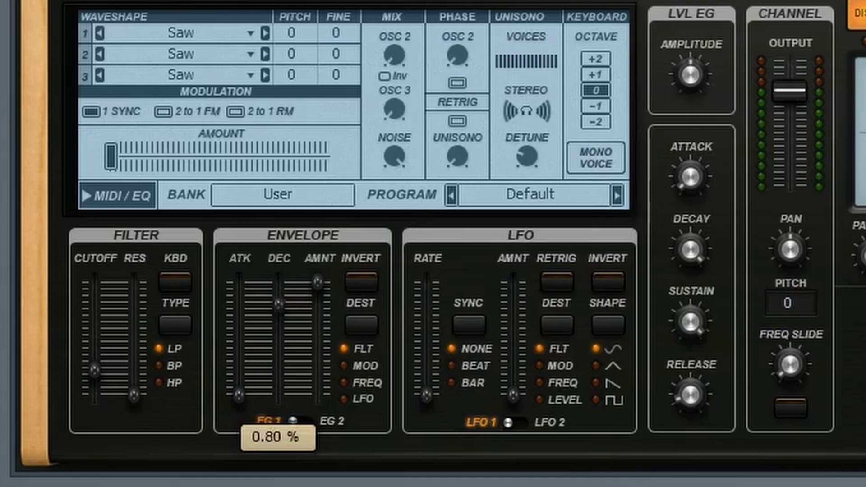
pyautogui.moveTo(278, 332); pyautogui.dragTo(279, 360)
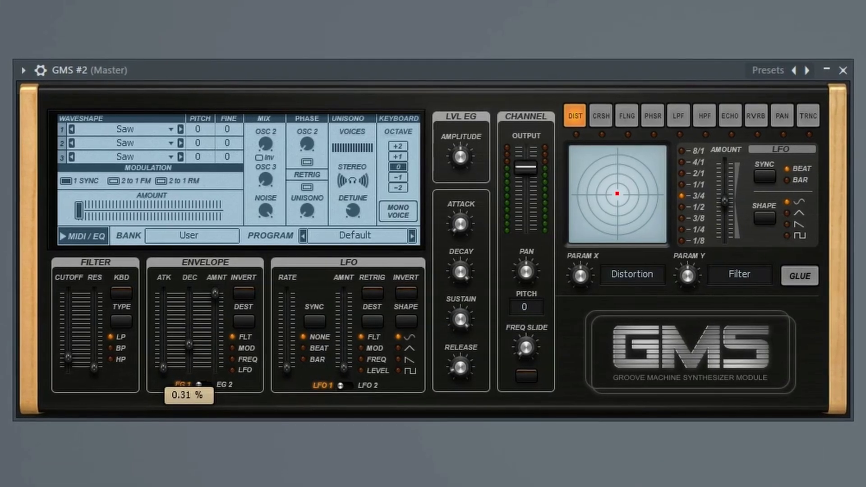
pyautogui.moveTo(190, 344); pyautogui.dragTo(135, 287)
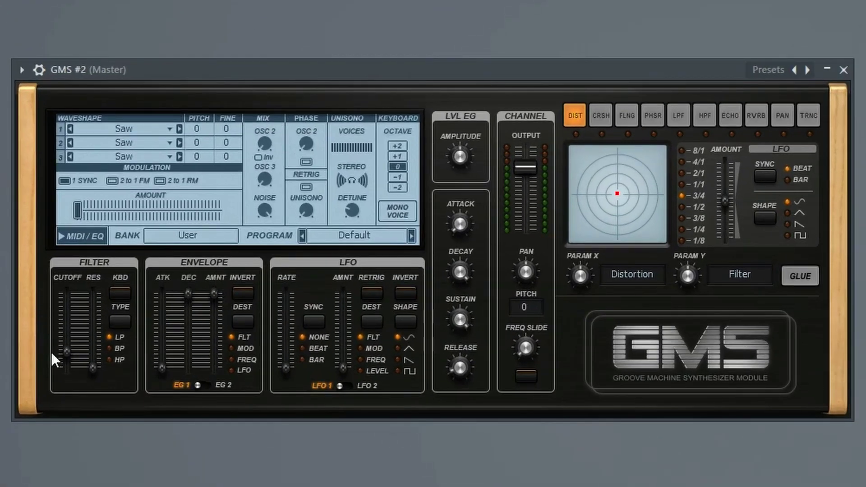
pyautogui.moveTo(67, 351); pyautogui.dragTo(67, 353)
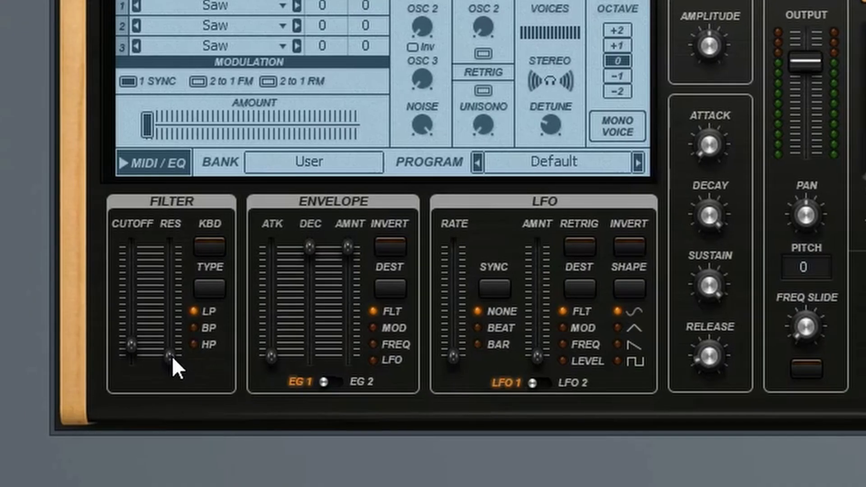
# Raise the filter resonance to 1.00%, then bring it back down to about 0.40%
pyautogui.moveTo(110, 304); pyautogui.dragTo(111, 304)
pyautogui.moveTo(170, 353); pyautogui.dragTo(170, 352)
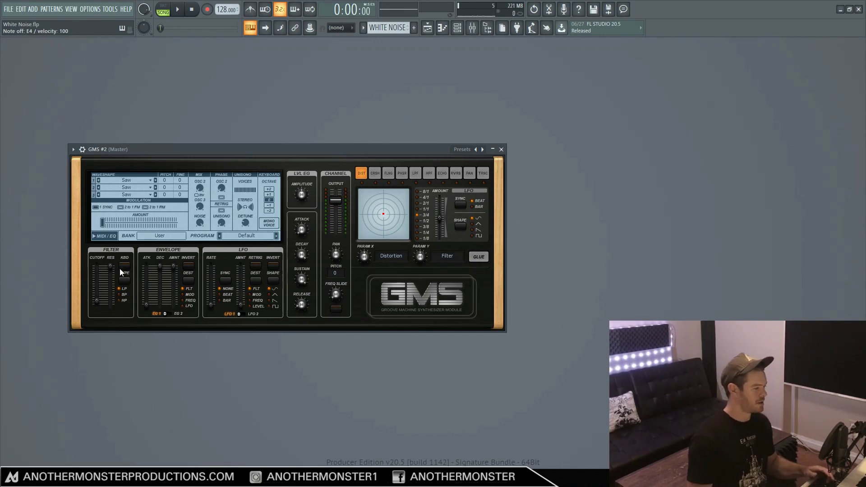
pyautogui.moveTo(111, 267); pyautogui.dragTo(111, 272)
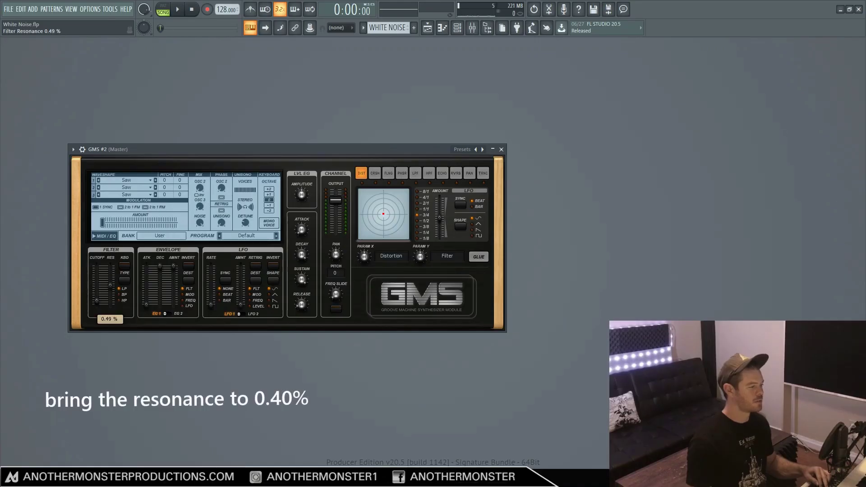
pyautogui.moveTo(110, 285); pyautogui.dragTo(111, 288)
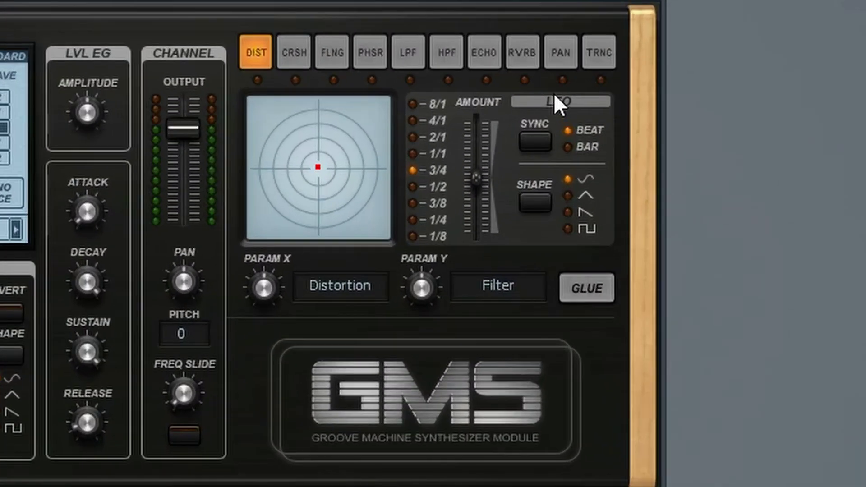
# Enable the reverb effect and place its feedback/filter point right of centre on the XY pad
pyautogui.click(525, 49)
pyautogui.click(587, 288)
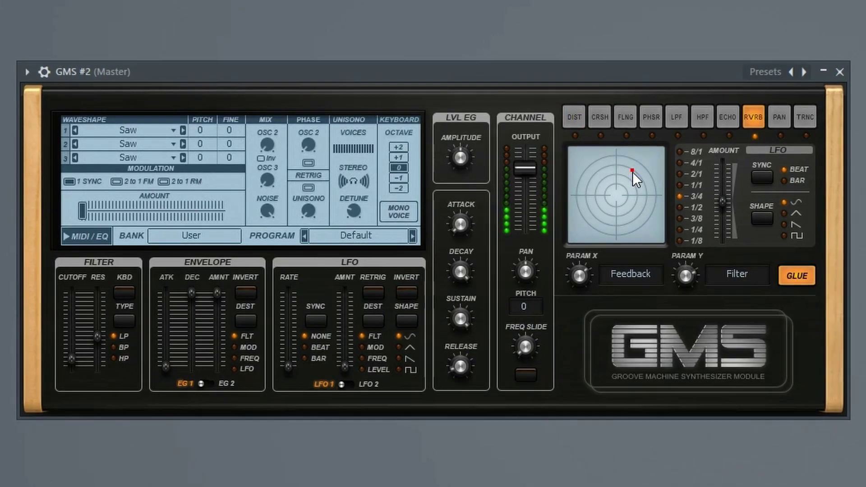
pyautogui.moveTo(341, 132); pyautogui.dragTo(362, 140)
pyautogui.moveTo(645, 176); pyautogui.dragTo(607, 161)
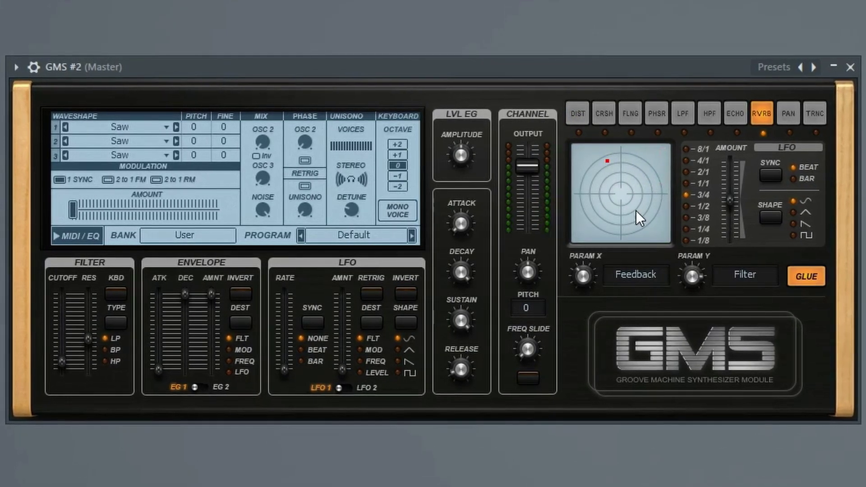
pyautogui.moveTo(636, 210); pyautogui.dragTo(619, 166)
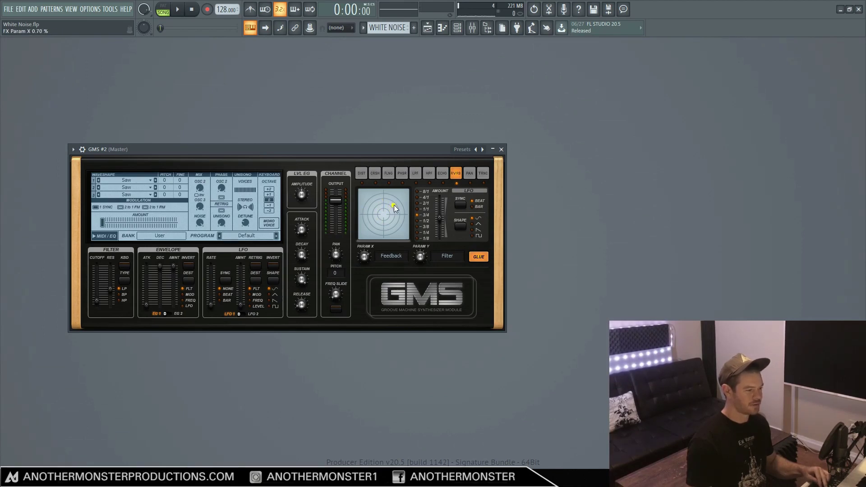
pyautogui.moveTo(373, 206); pyautogui.dragTo(378, 201)
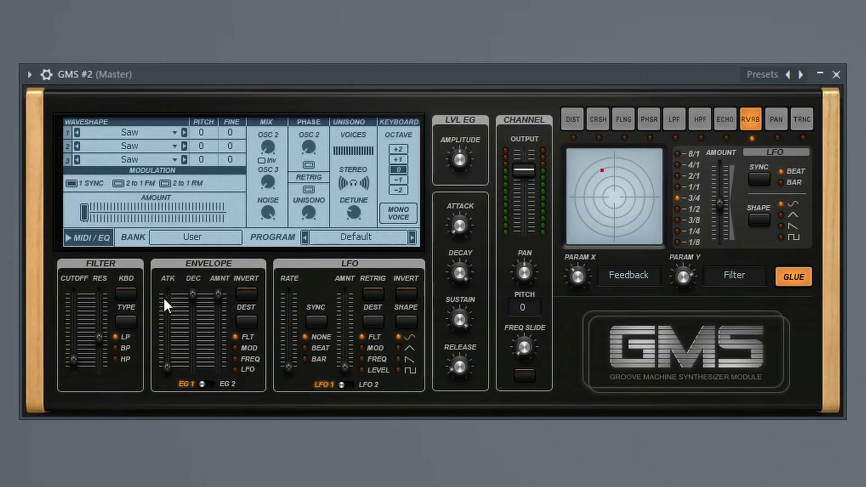
# Drag the filter envelope DEC slider down to 0.00%
pyautogui.moveTo(190, 299); pyautogui.dragTo(165, 295)
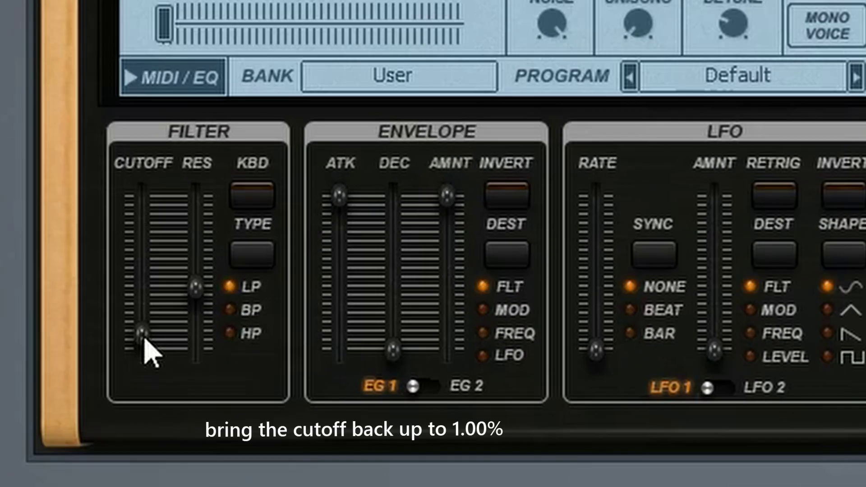
# Push the filter CUTOFF slider to its maximum of 1.00%
pyautogui.moveTo(98, 302); pyautogui.dragTo(97, 265)
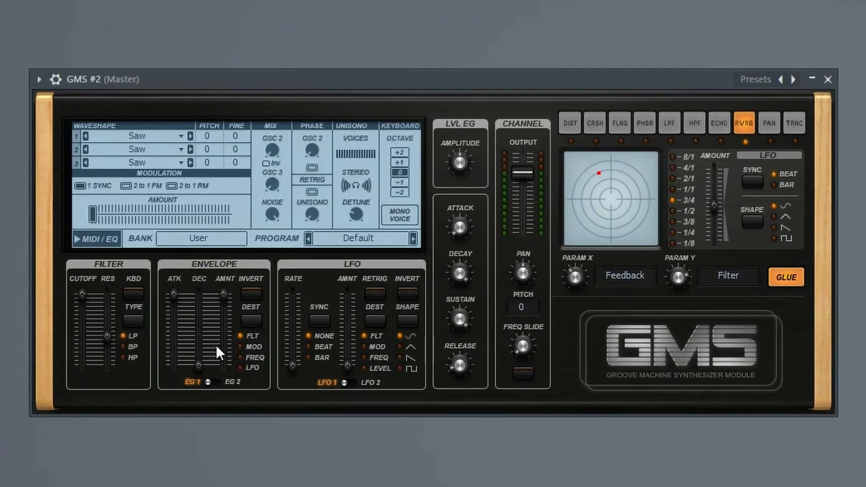
pyautogui.click(84, 295)
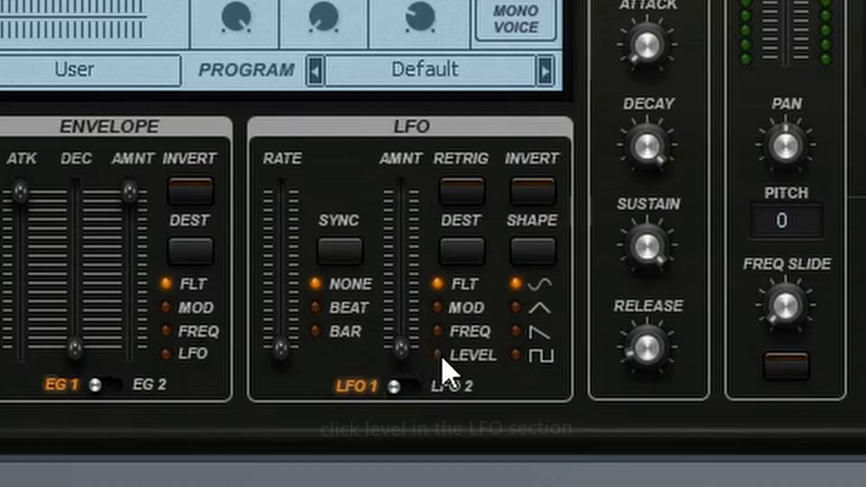
# Route the LFO to LEVEL, sync it to BEAT, and set its rate
pyautogui.click(250, 306)
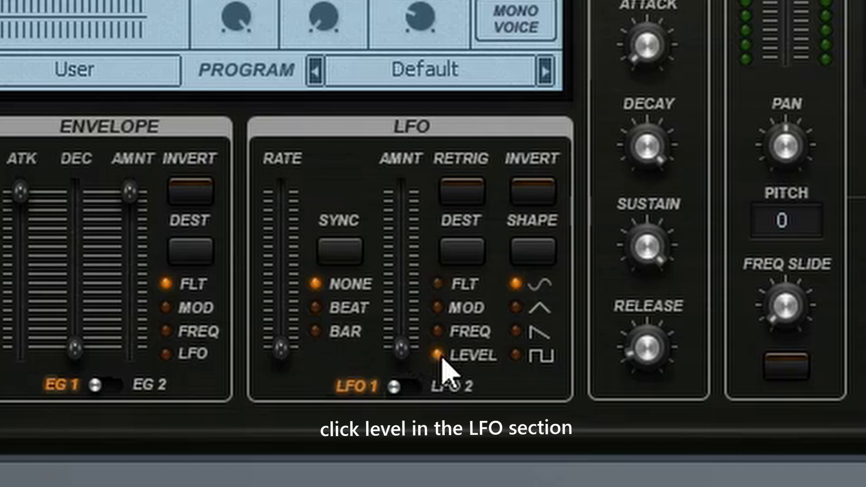
pyautogui.click(333, 312)
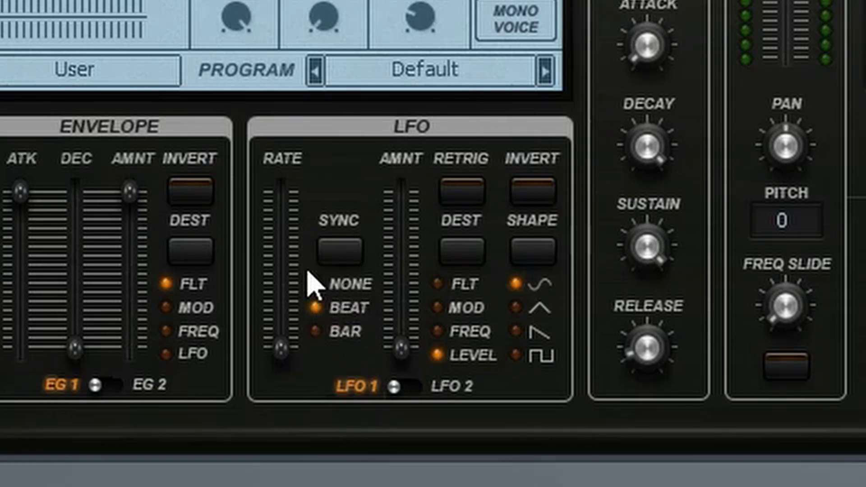
pyautogui.moveTo(281, 348); pyautogui.dragTo(280, 250)
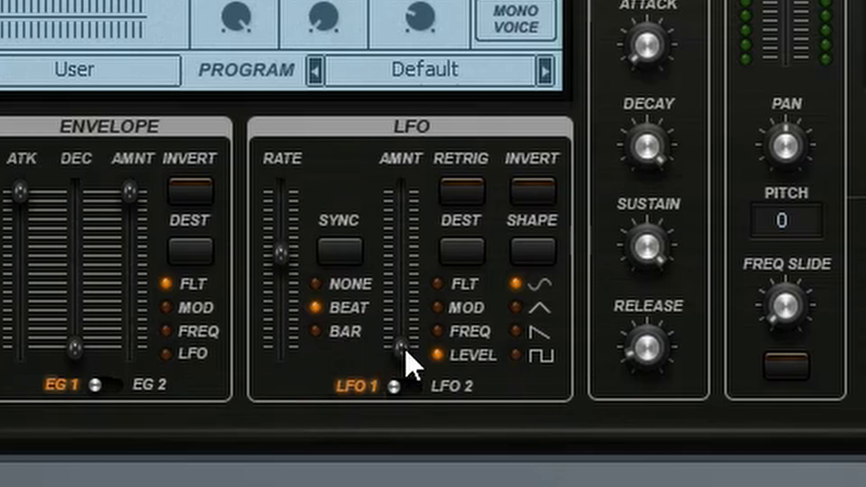
# Raise the LFO amount to about 0.75% and turn on RETRIG and INVERT
pyautogui.moveTo(405, 352); pyautogui.dragTo(401, 256)
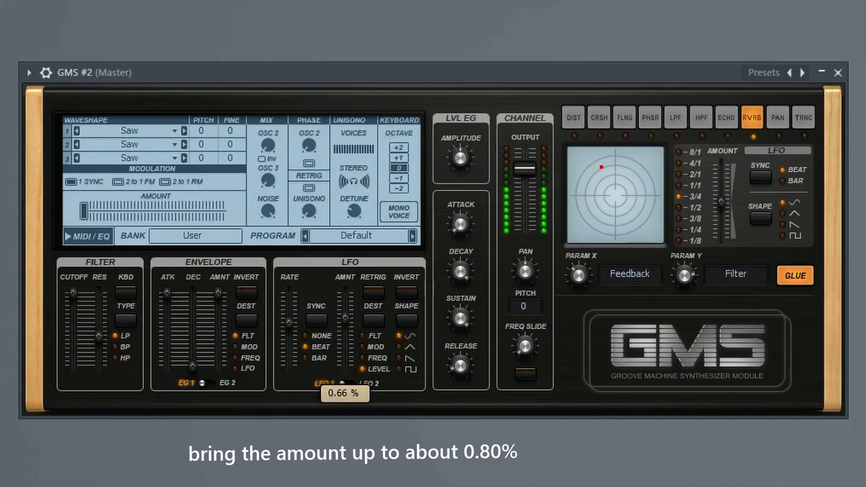
pyautogui.moveTo(345, 315); pyautogui.dragTo(346, 308)
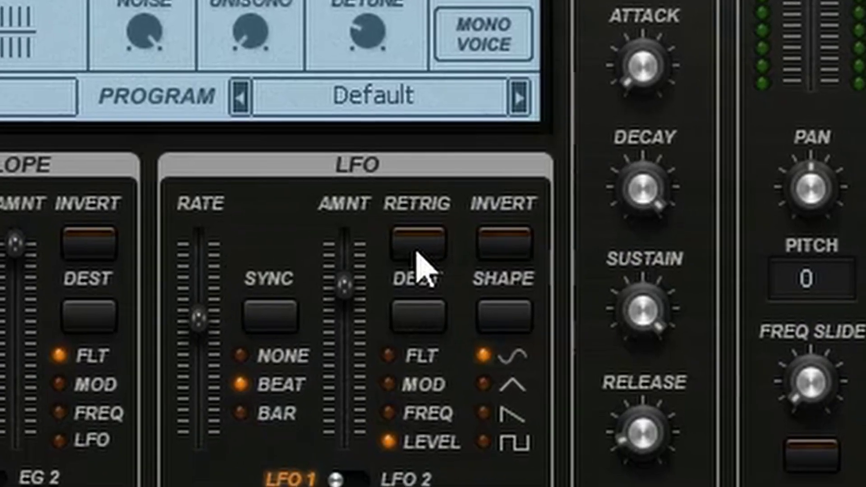
pyautogui.click(416, 252)
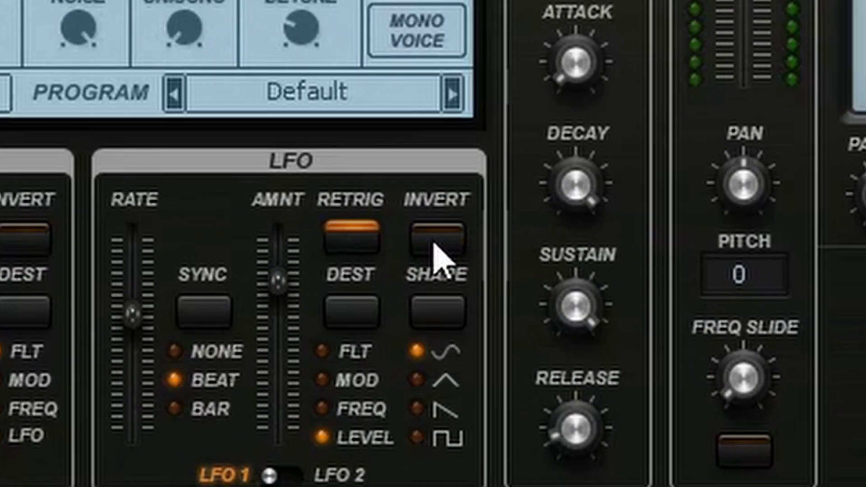
pyautogui.click(407, 293)
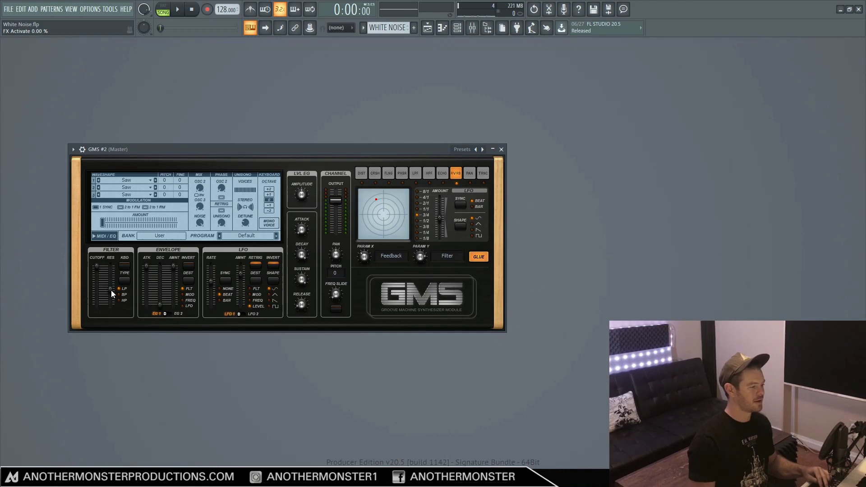
# Set filter resonance to 0.00%, move the reverb point to the far left, and switch off GLUE
pyautogui.moveTo(111, 291); pyautogui.dragTo(111, 302)
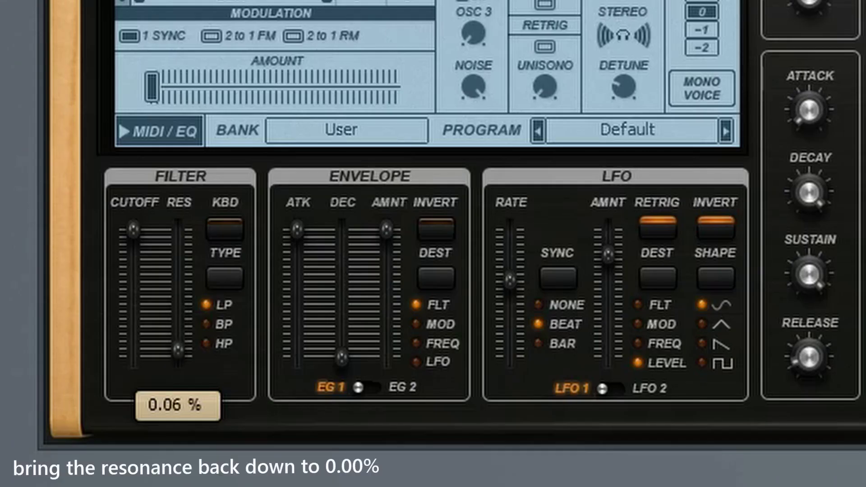
pyautogui.moveTo(178, 350); pyautogui.dragTo(179, 358)
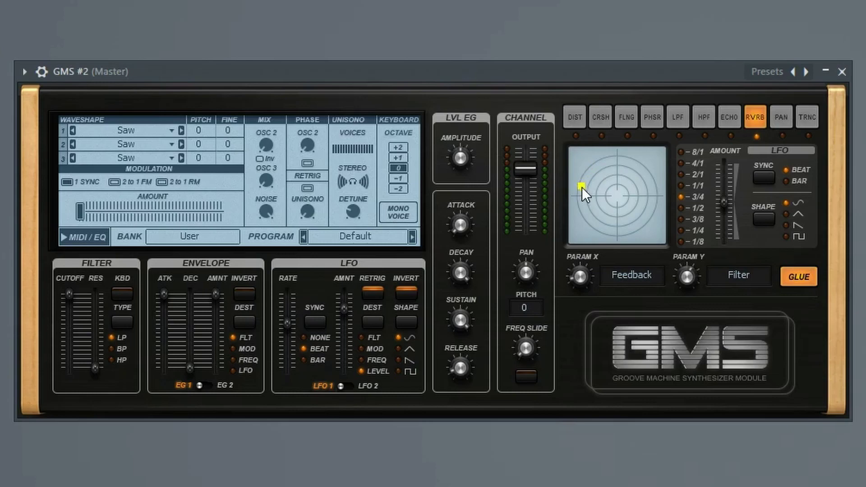
pyautogui.moveTo(581, 188)
pyautogui.mouseDown()
pyautogui.moveTo(579, 181)
pyautogui.moveTo(607, 174)
pyautogui.moveTo(587, 184)
pyautogui.mouseUp()
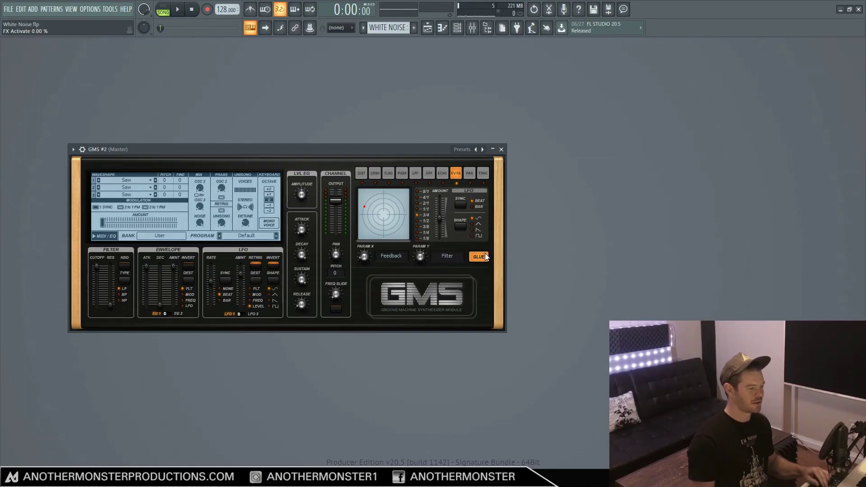
pyautogui.click(484, 256)
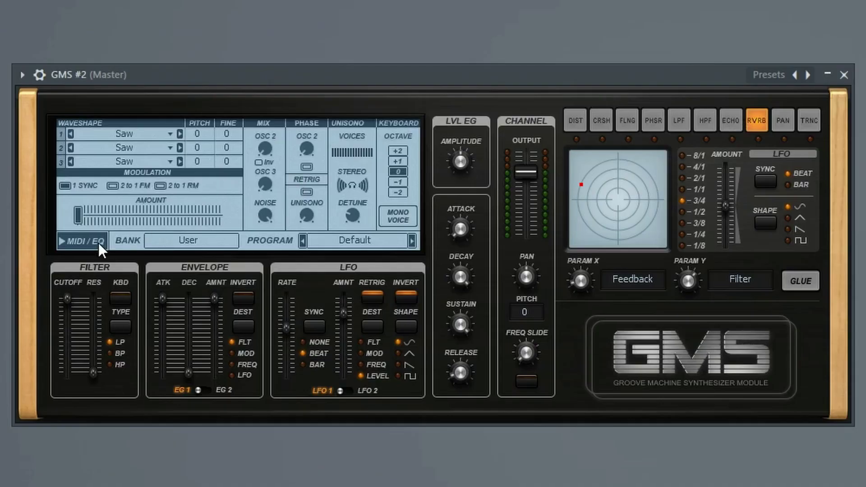
# Show the MIDI / EQ page and boost the HIGH band to 1.74 dB
pyautogui.click(99, 243)
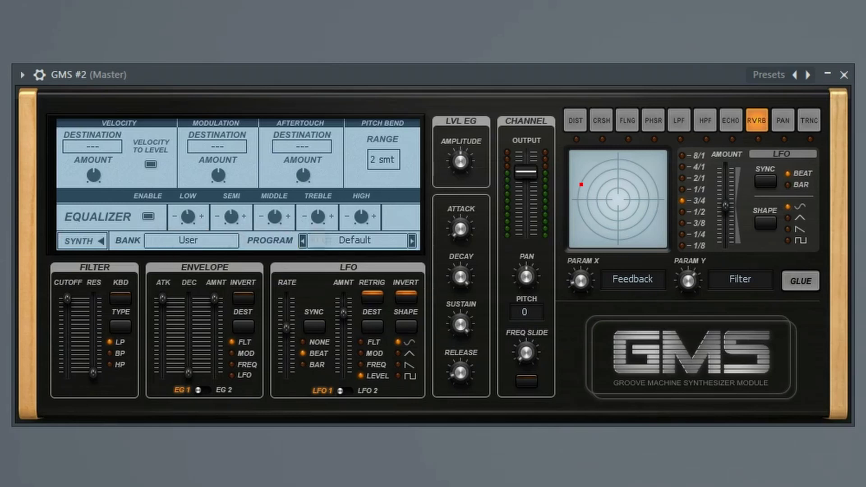
pyautogui.moveTo(359, 221); pyautogui.dragTo(359, 212)
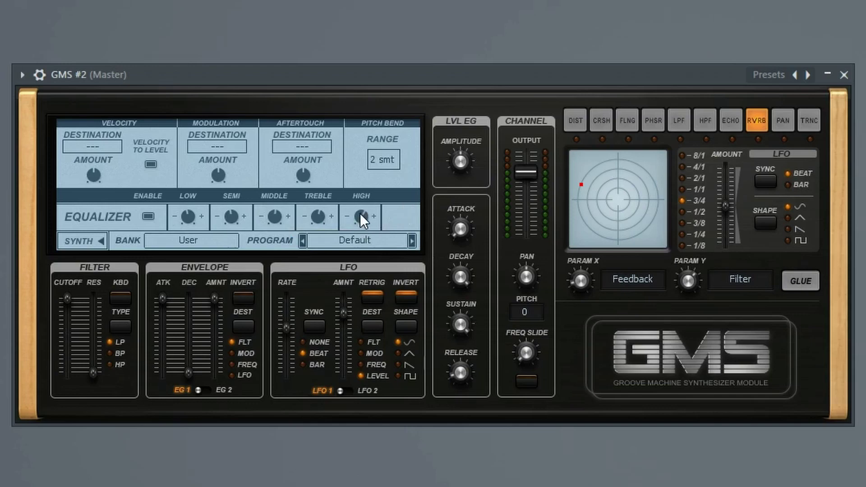